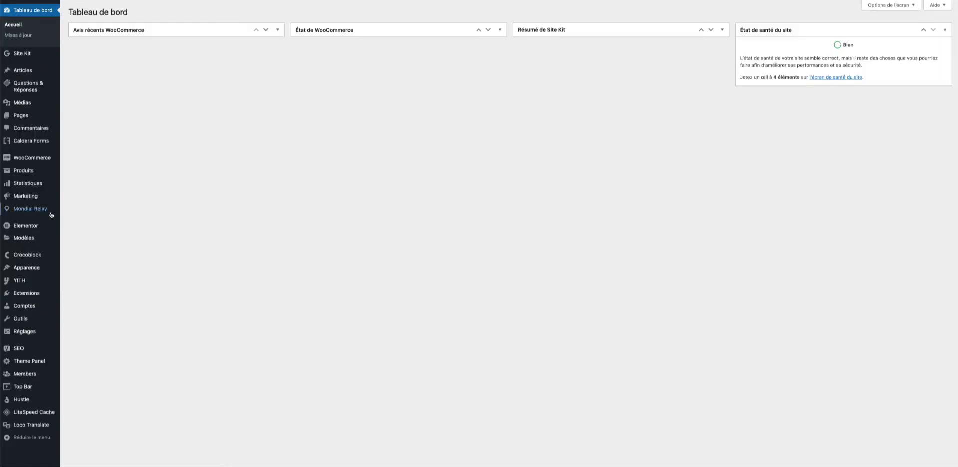
# Open the Mondial Relay plugin settings and display its delivery method configuration
pyautogui.moveTo(52, 204)
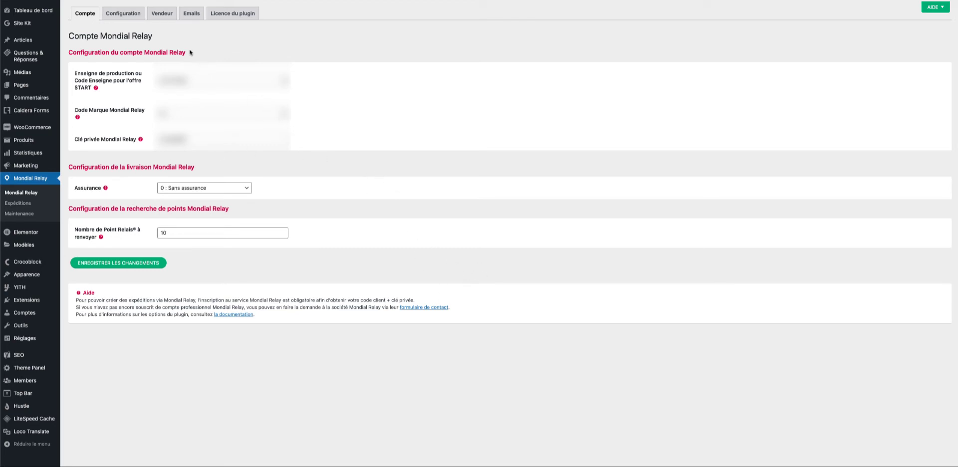
pyautogui.click(131, 19)
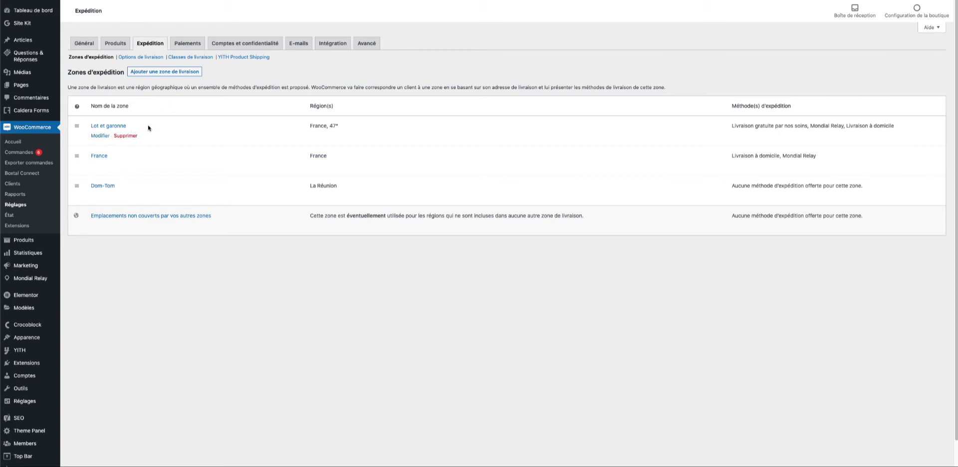
# Open the Lot et garonne shipping zone and disable its Boxtal Connect method named Mondial Relay
pyautogui.click(123, 126)
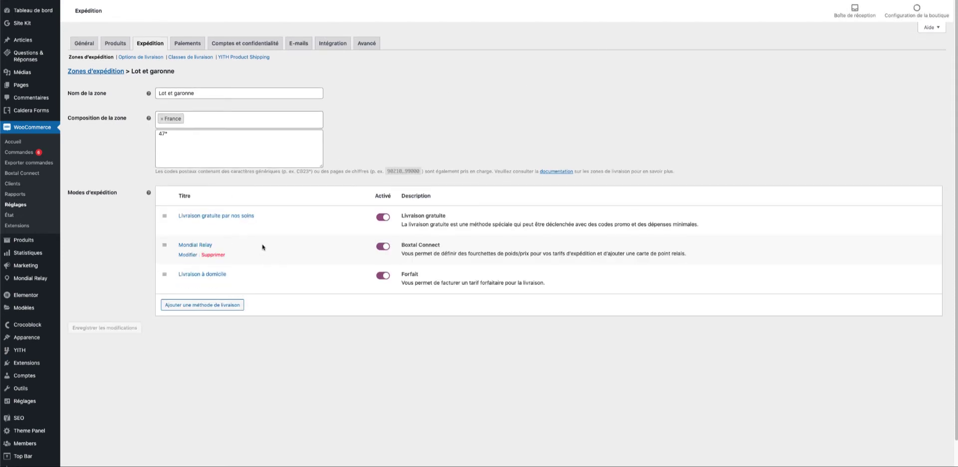
pyautogui.click(382, 246)
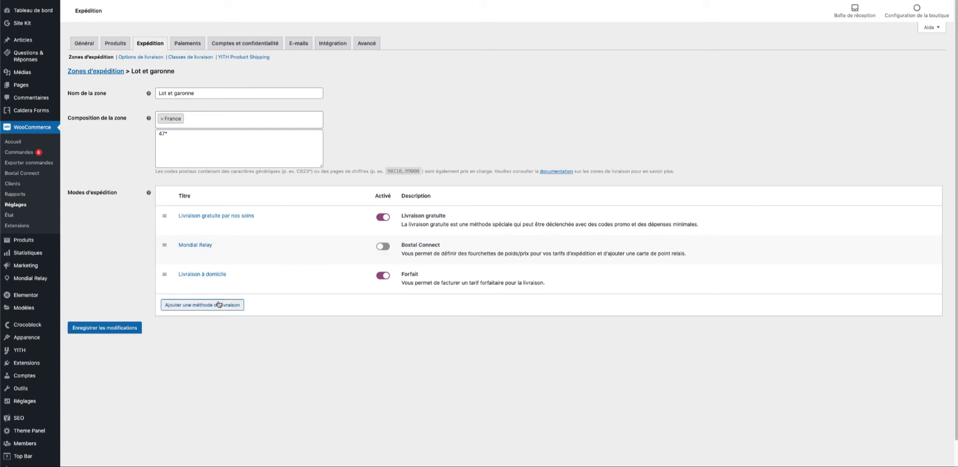
# Add a Livraison gratuite shipping method to the Lot et garonne zone
pyautogui.click(202, 305)
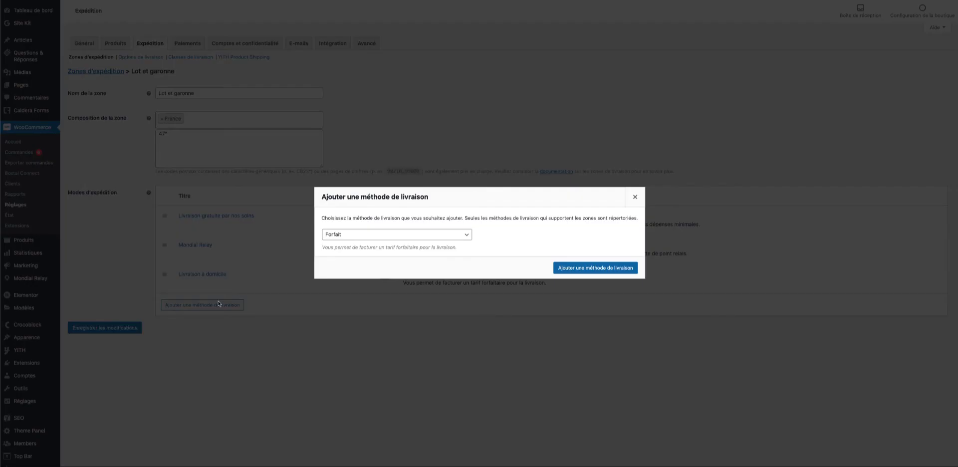
pyautogui.click(384, 238)
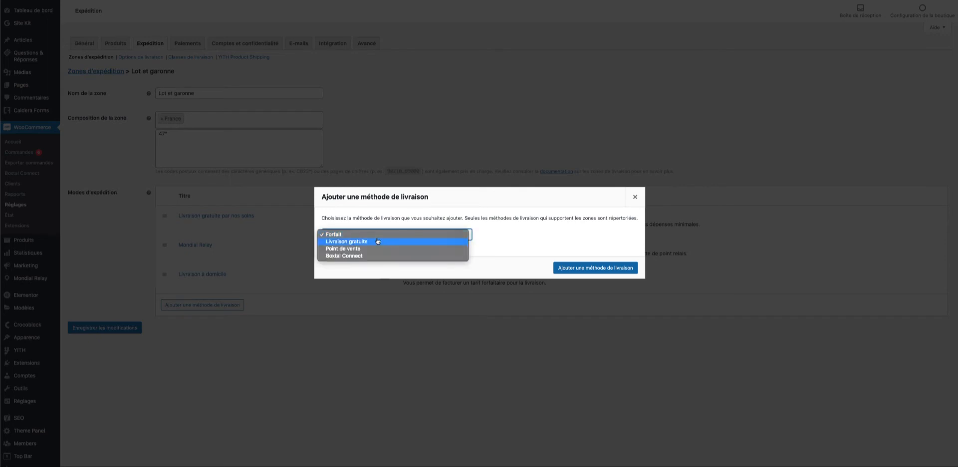
pyautogui.click(375, 242)
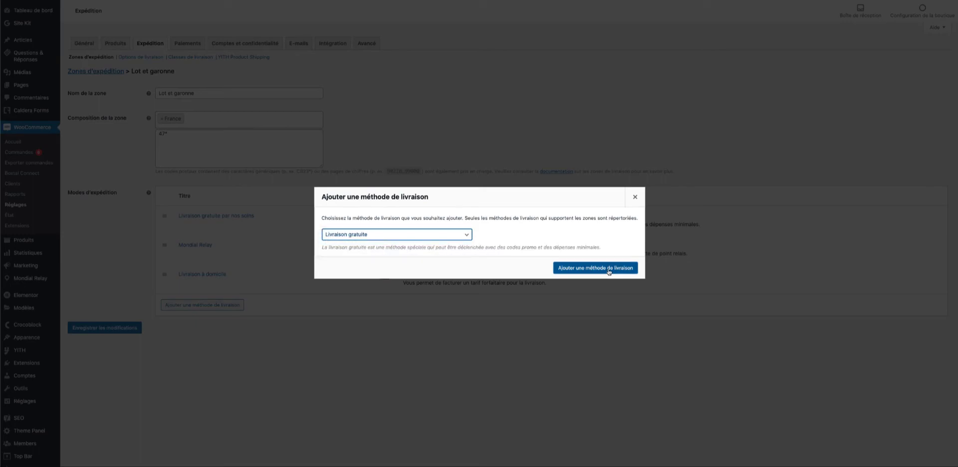
pyautogui.click(606, 269)
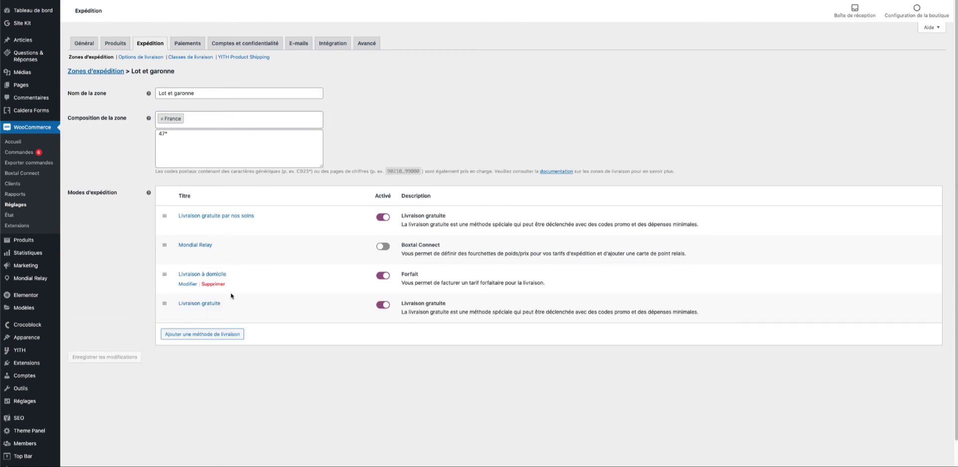
# Rename the newly added Livraison gratuite method as "Mondial Relay" and save its settings
pyautogui.click(215, 305)
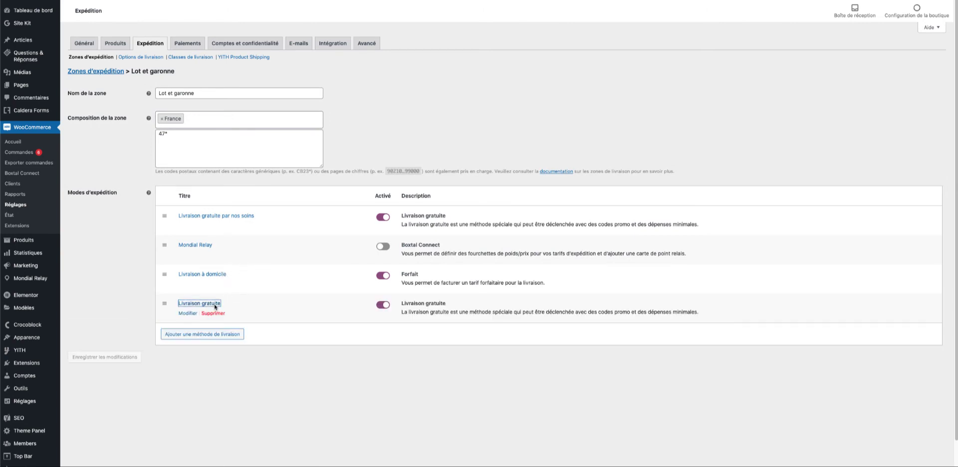
pyautogui.tripleClick(386, 194)
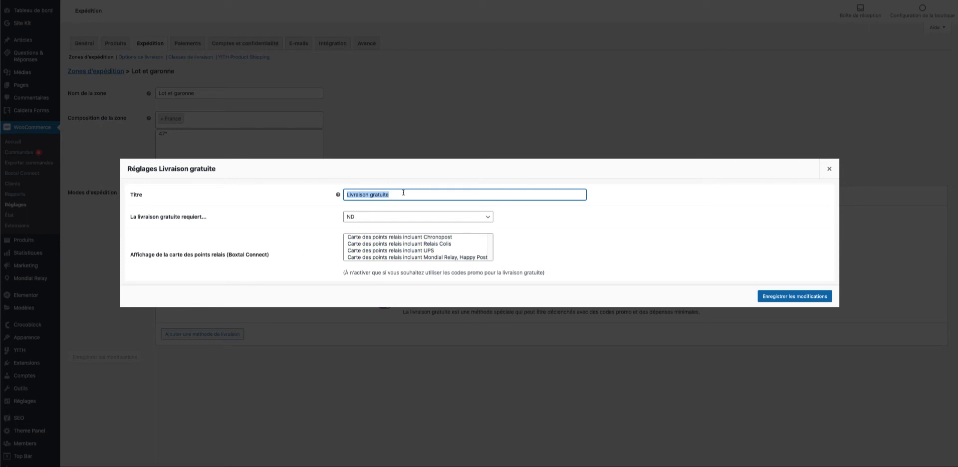
pyautogui.write('Mondial Relay')
pyautogui.click(811, 298)
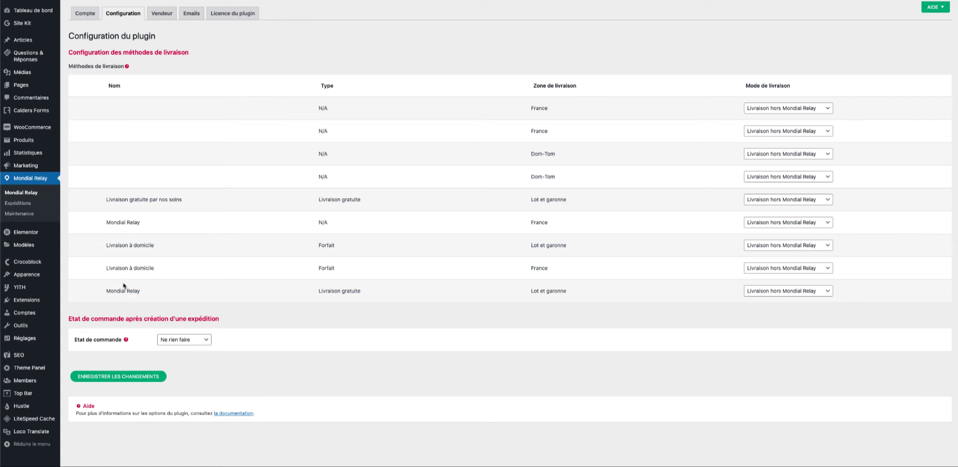
# In the Mondial Relay configuration, set the Lot et garonne Mondial Relay method's delivery mode to "24R - livraison en Point Relais" and save
pyautogui.moveTo(110, 294); pyautogui.dragTo(142, 294)
pyautogui.click(160, 295)
pyautogui.moveTo(302, 291); pyautogui.dragTo(384, 291)
pyautogui.click(396, 287)
pyautogui.click(782, 291)
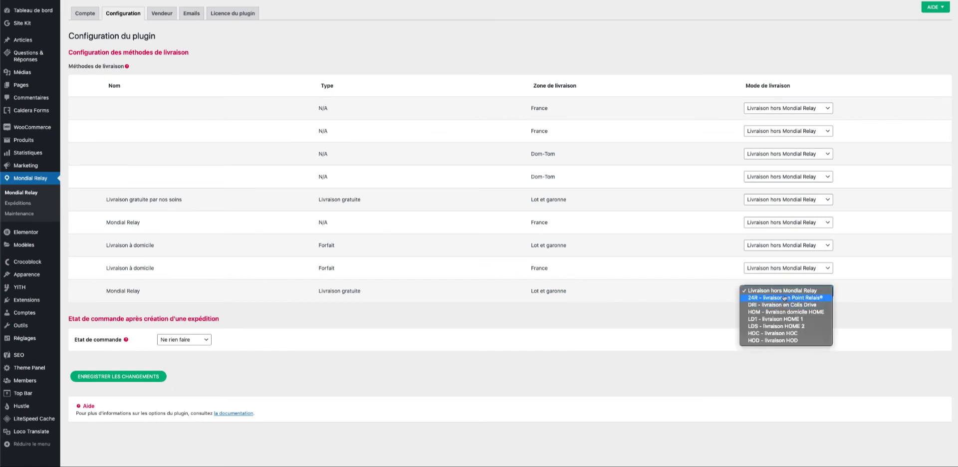
pyautogui.click(813, 299)
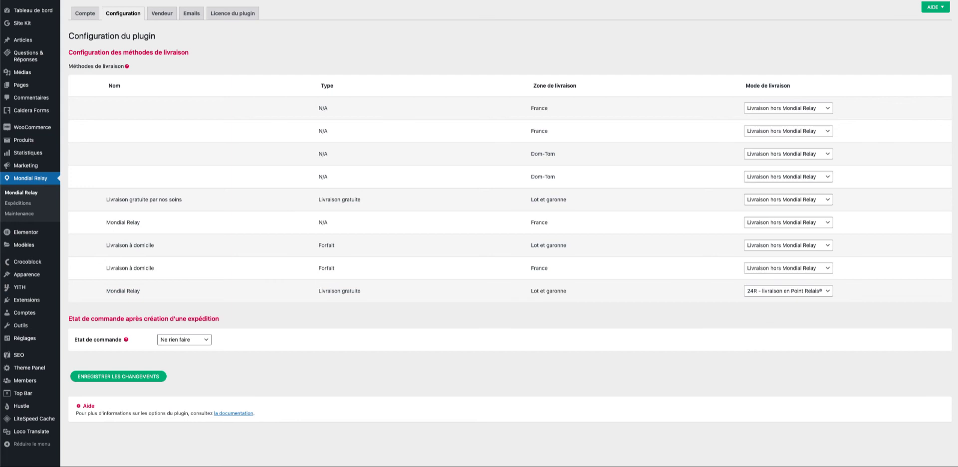
pyautogui.click(861, 290)
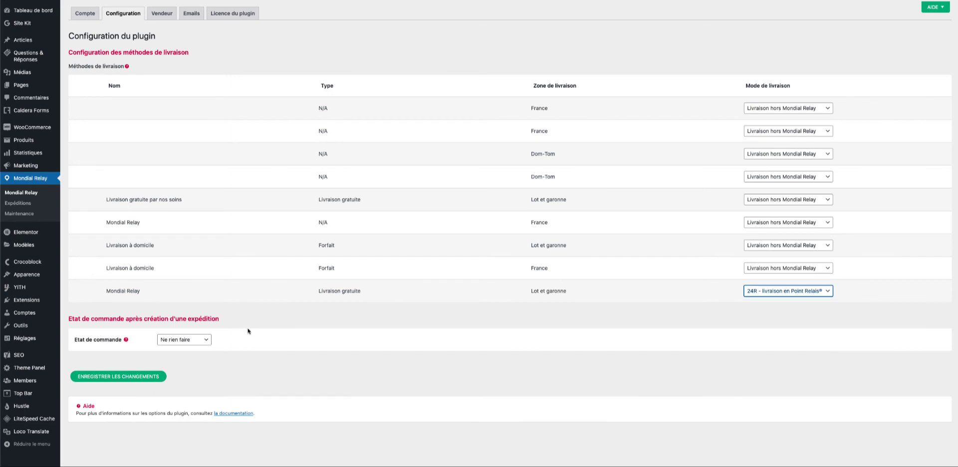
pyautogui.click(114, 377)
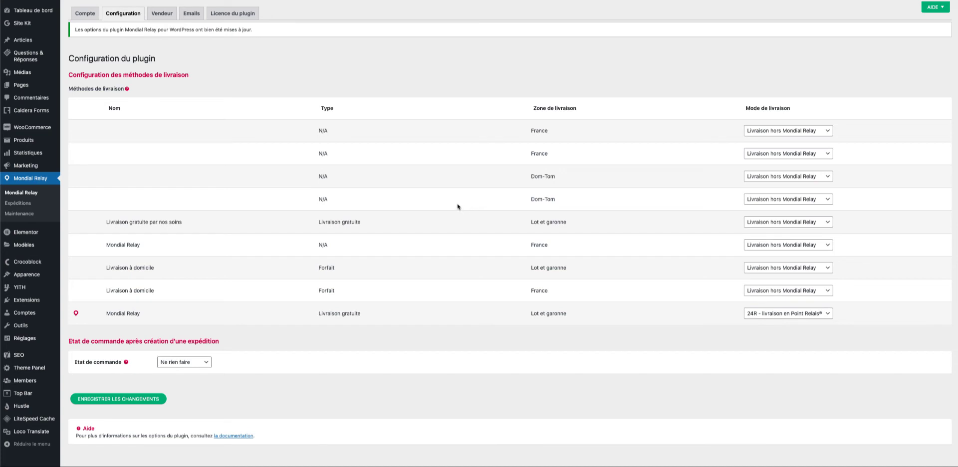
pyautogui.moveTo(405, 207); pyautogui.dragTo(405, 213)
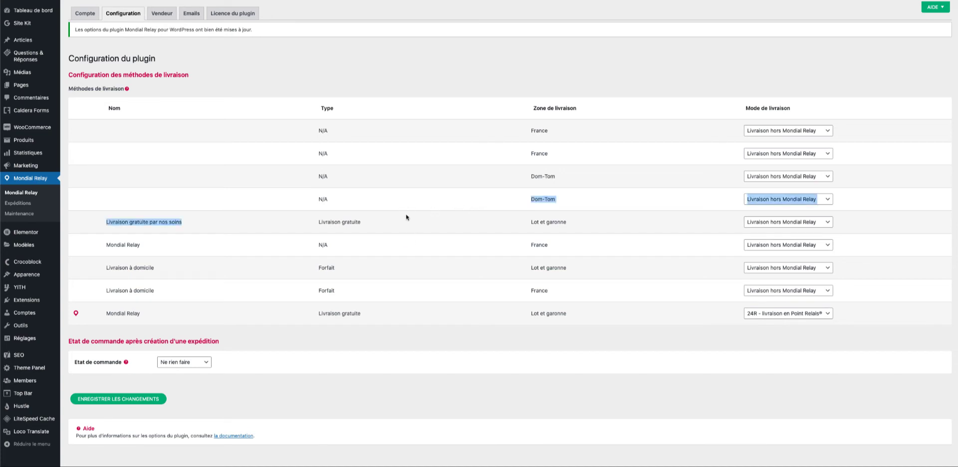
pyautogui.click(405, 205)
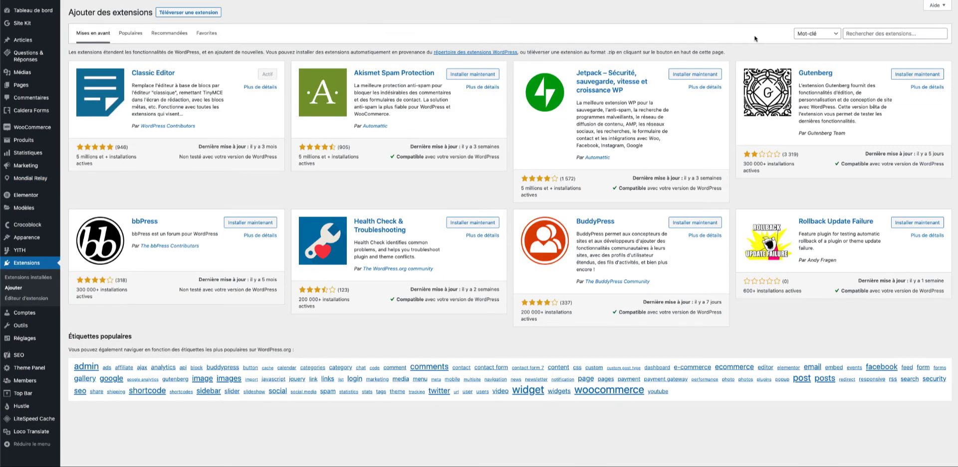
# Search the plugin directory for "Flexible Shipping" and install Table Rate for WooCommerce by Flexible Shipping
pyautogui.click(888, 31)
pyautogui.write('F')
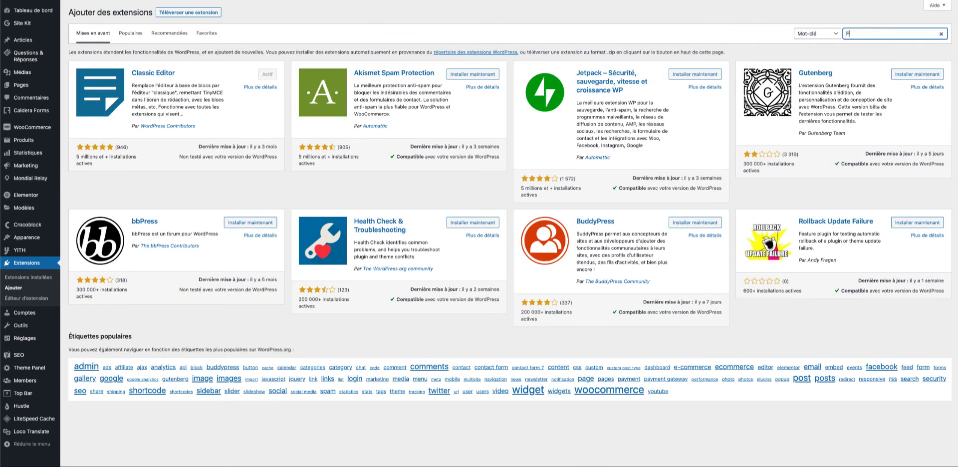
pyautogui.write('lexible Sjiipping')
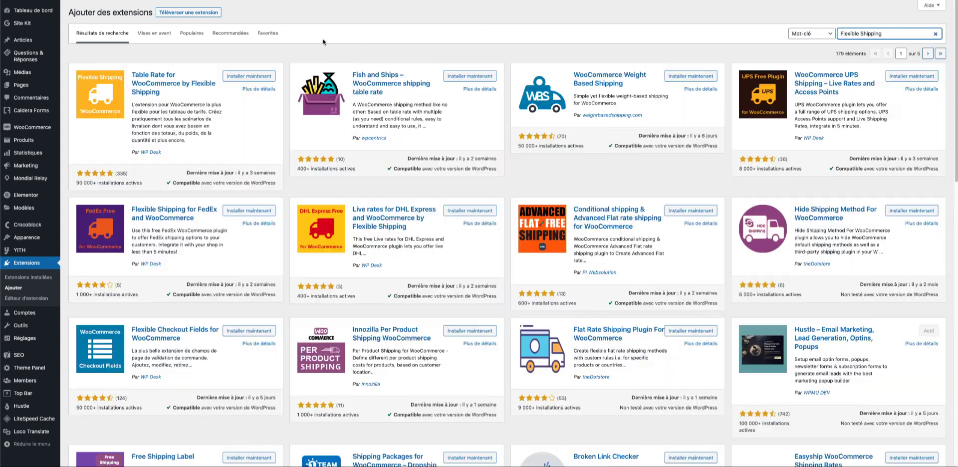
pyautogui.click(325, 36)
pyautogui.click(248, 78)
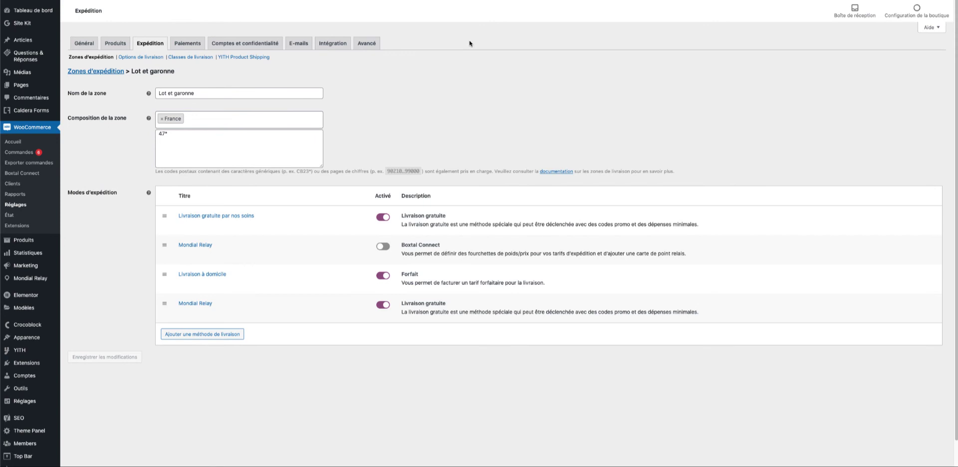
# Reload the Lot et garonne zone page, dismiss the WP Desk notice, and add a Flexible Shipping method to the zone
pyautogui.press('super+r')
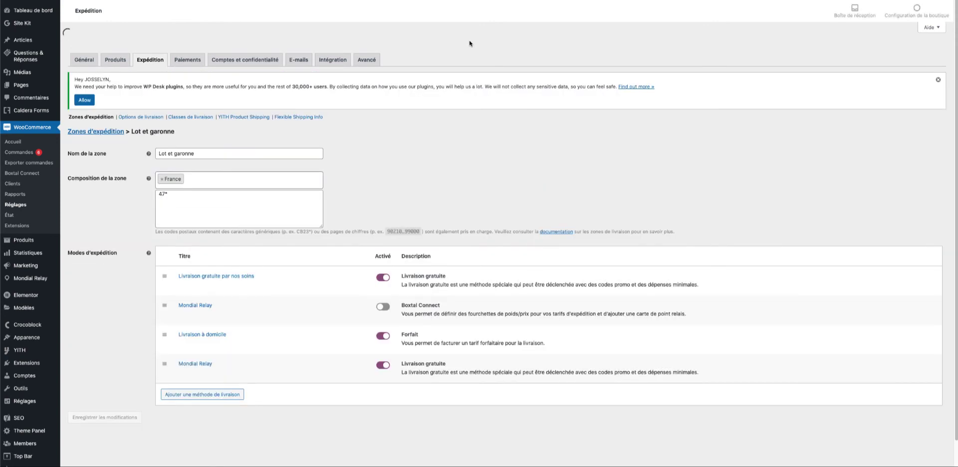
pyautogui.click(937, 63)
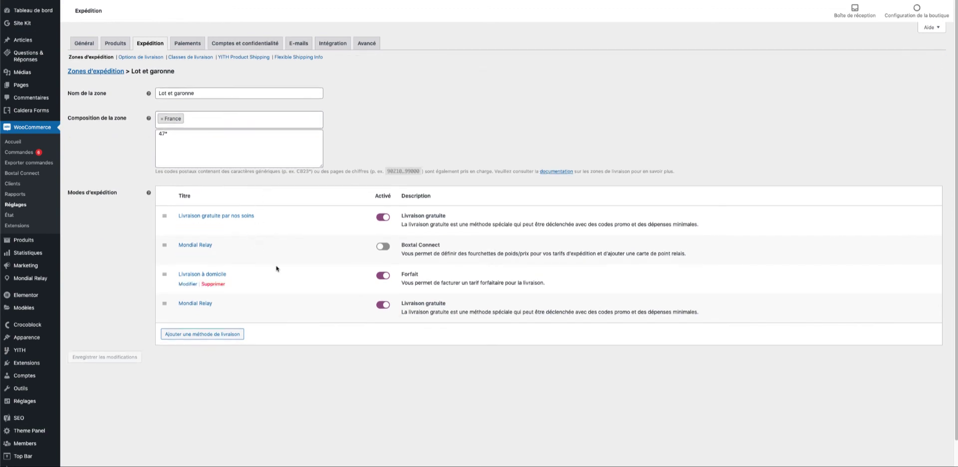
pyautogui.click(233, 331)
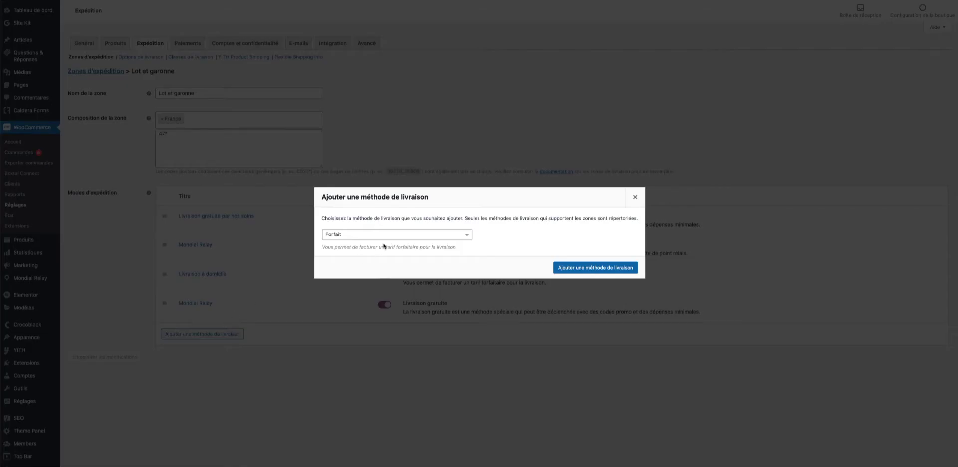
pyautogui.click(398, 235)
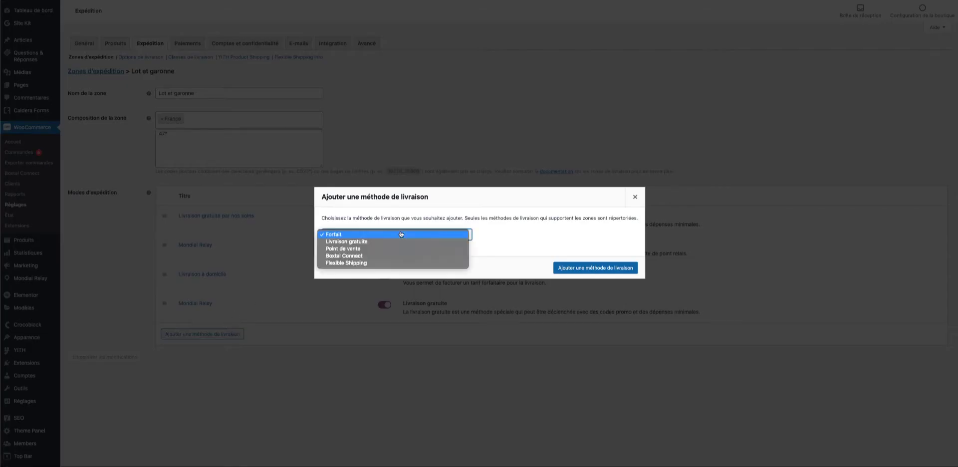
pyautogui.click(395, 263)
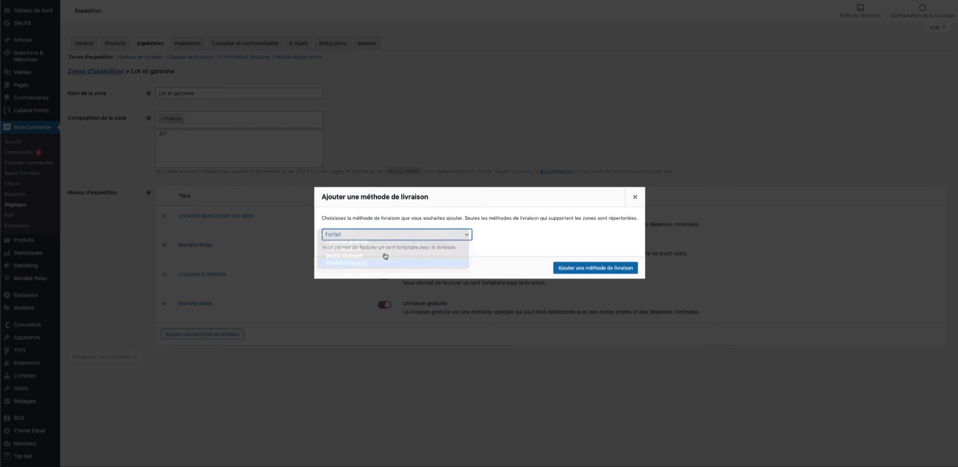
pyautogui.click(607, 269)
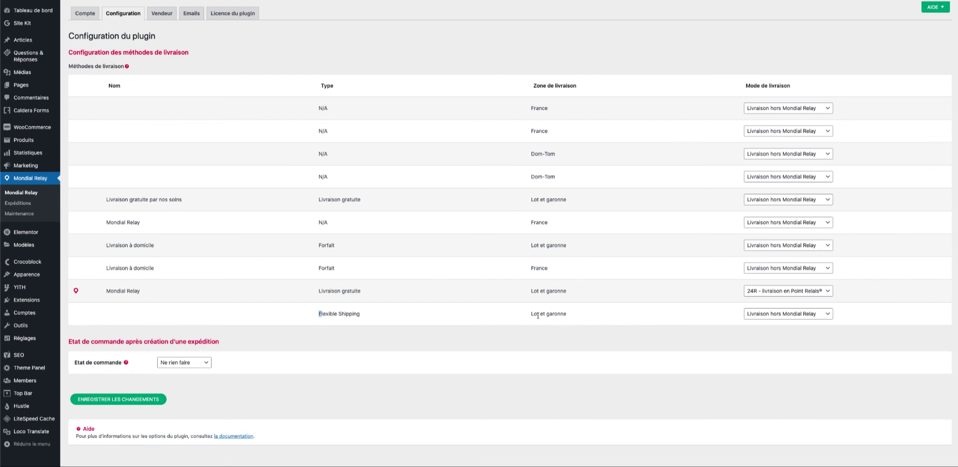
pyautogui.moveTo(530, 313); pyautogui.dragTo(581, 314)
pyautogui.click(186, 293)
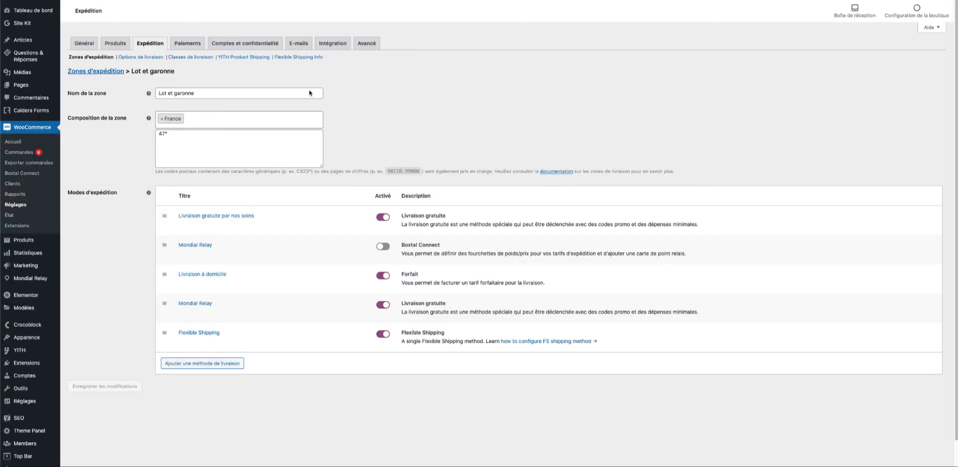
# Open the Flexible Shipping method of the Lot et garonne zone and set its method title to "Mondial relay"
pyautogui.moveTo(207, 317)
pyautogui.click(199, 332)
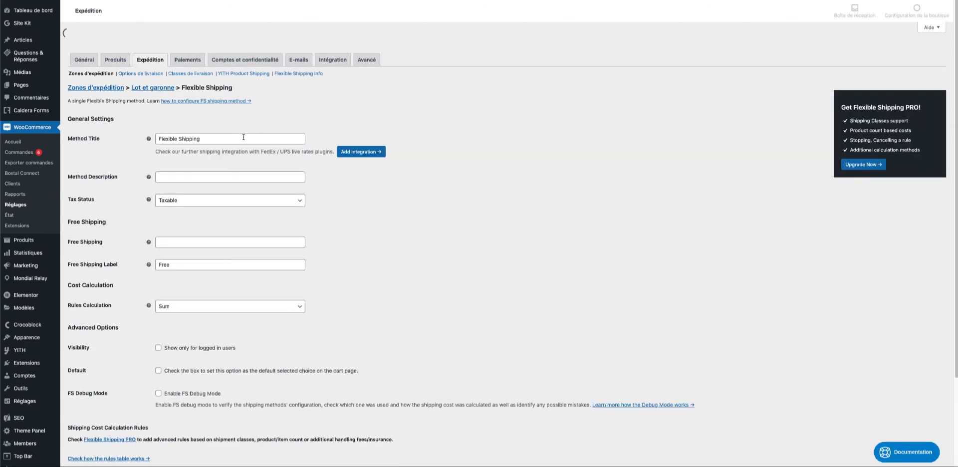
pyautogui.tripleClick(245, 135)
pyautogui.scroll(-3, 259, 142)
pyautogui.click(598, 145)
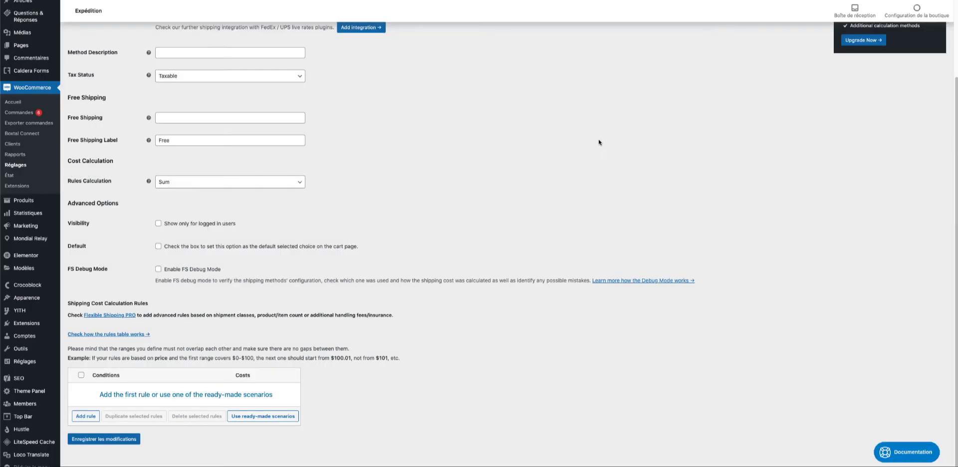
pyautogui.scroll(2, 571, 147)
pyautogui.tripleClick(262, 77)
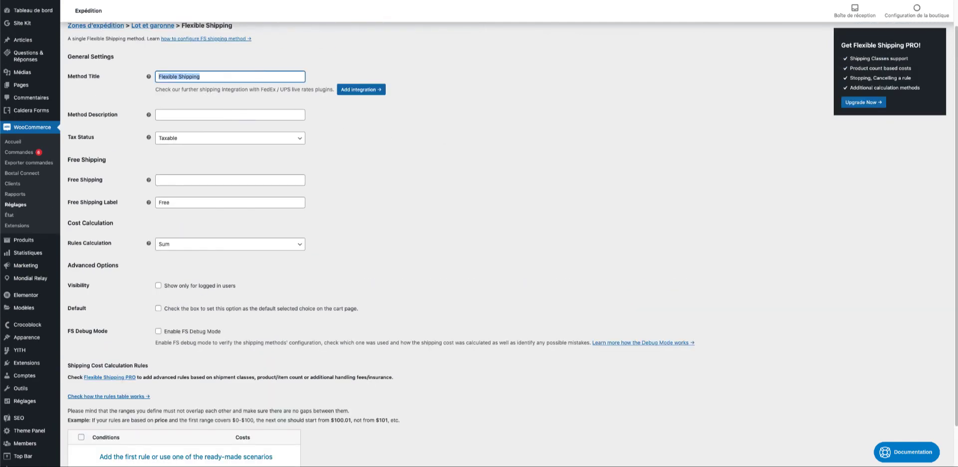
pyautogui.write('Mondial relay')
# Add three rules to the method's shipping cost calculation table
pyautogui.scroll(-2, 267, 136)
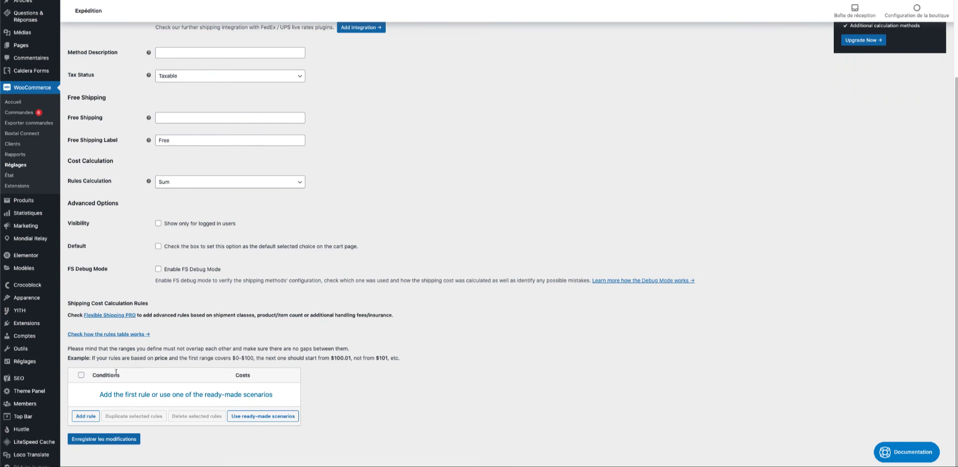
pyautogui.click(92, 416)
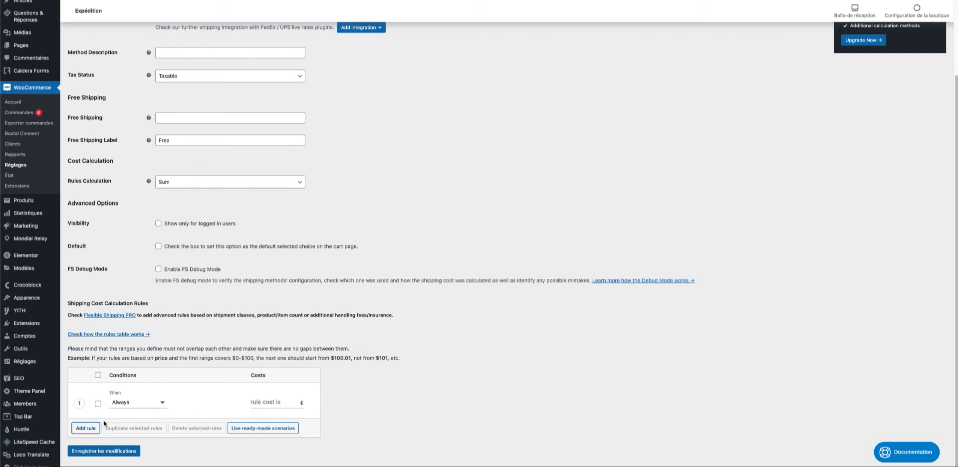
pyautogui.click(92, 429)
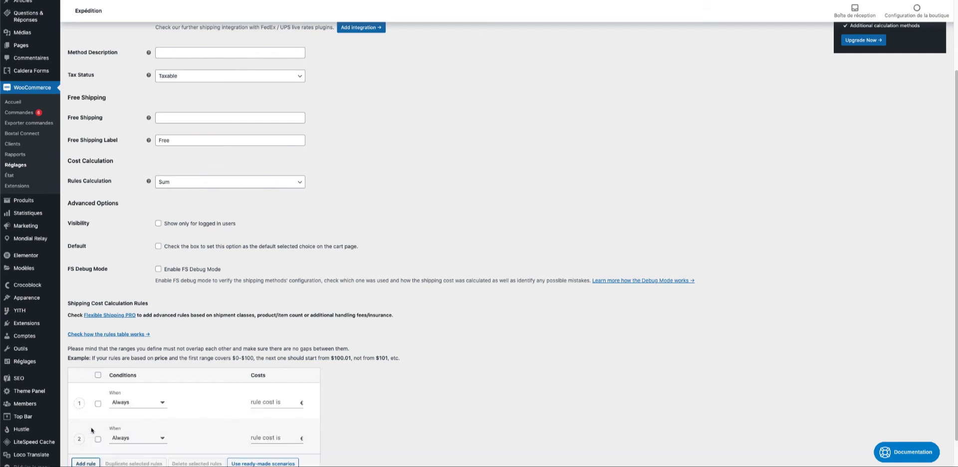
pyautogui.click(86, 463)
# Make the first shipping cost rule weight-based, from 0 to 0,250 kg, with a rule cost of 2 €
pyautogui.scroll(-2, 192, 349)
pyautogui.click(147, 317)
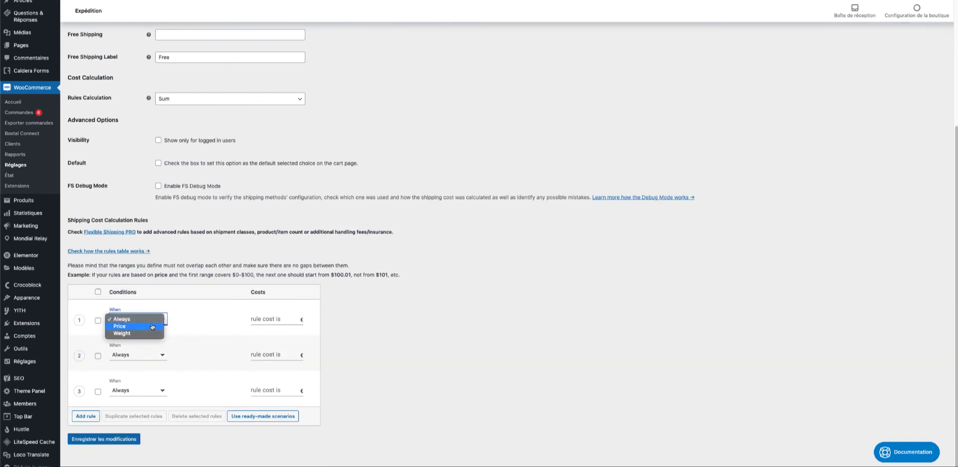
pyautogui.click(148, 334)
pyautogui.click(205, 321)
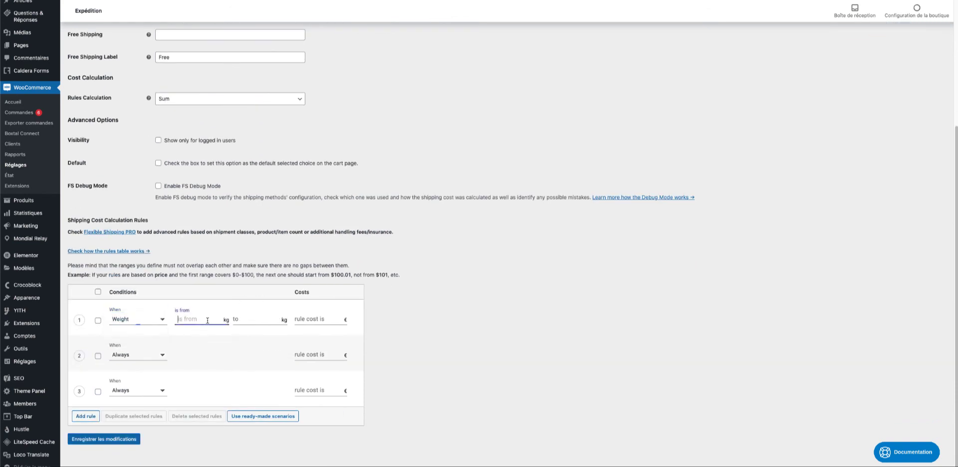
pyautogui.write('0')
pyautogui.click(259, 322)
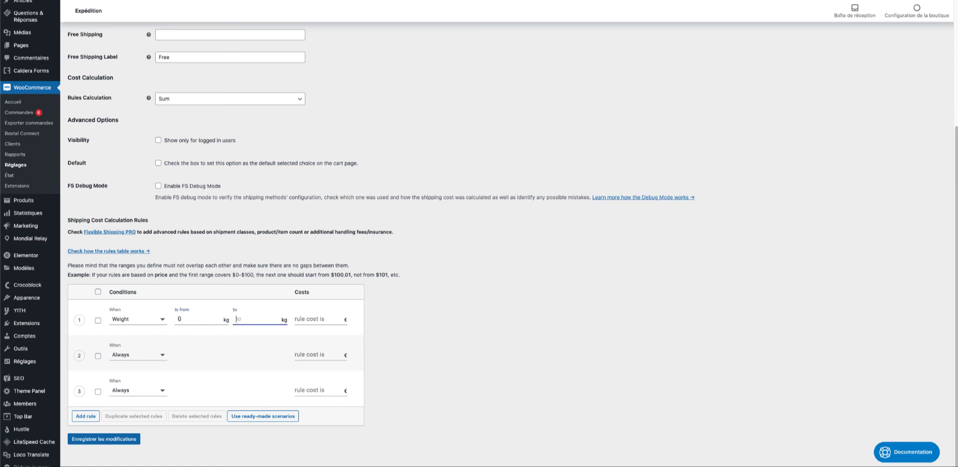
pyautogui.write('0,250')
pyautogui.press('Tab')
pyautogui.write('2')
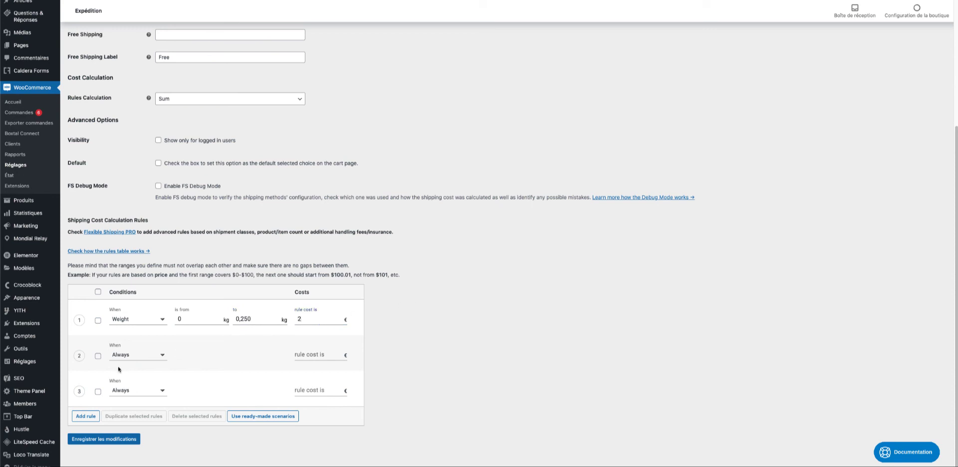
# Make the second shipping cost rule weight-based, from 0,251 to 0,500 kg, with a rule cost of 5 €
pyautogui.click(138, 355)
pyautogui.click(130, 369)
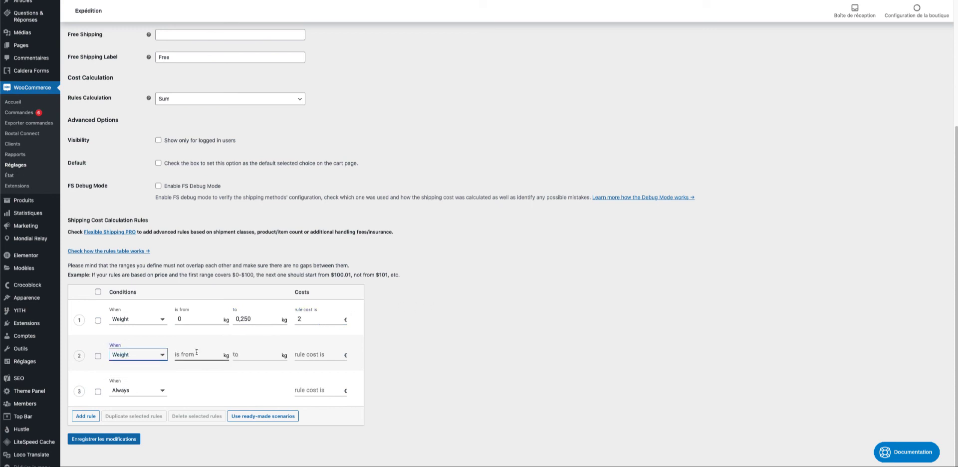
pyautogui.click(197, 353)
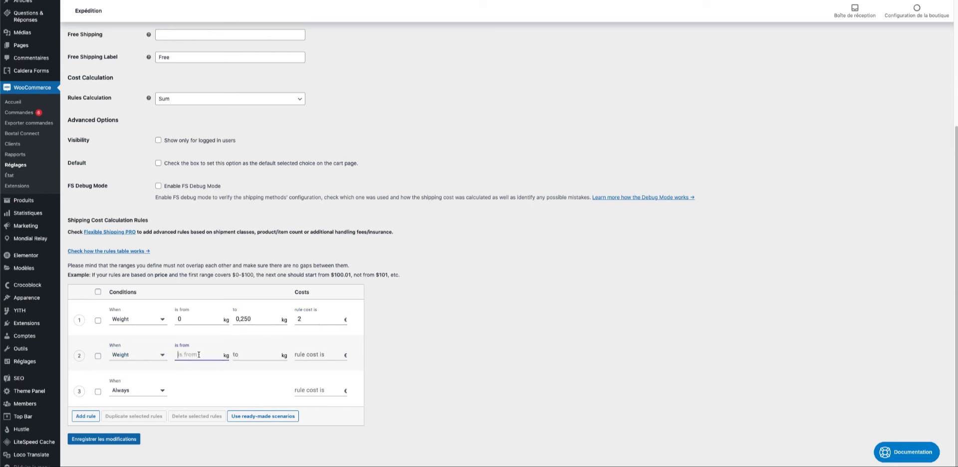
pyautogui.write('0')
pyautogui.write(',')
pyautogui.write('02')
pyautogui.press('BackSpace')
pyautogui.press('BackSpace')
pyautogui.write('251')
pyautogui.click(251, 353)
pyautogui.write('0,500')
pyautogui.press('Tab')
pyautogui.write('5')
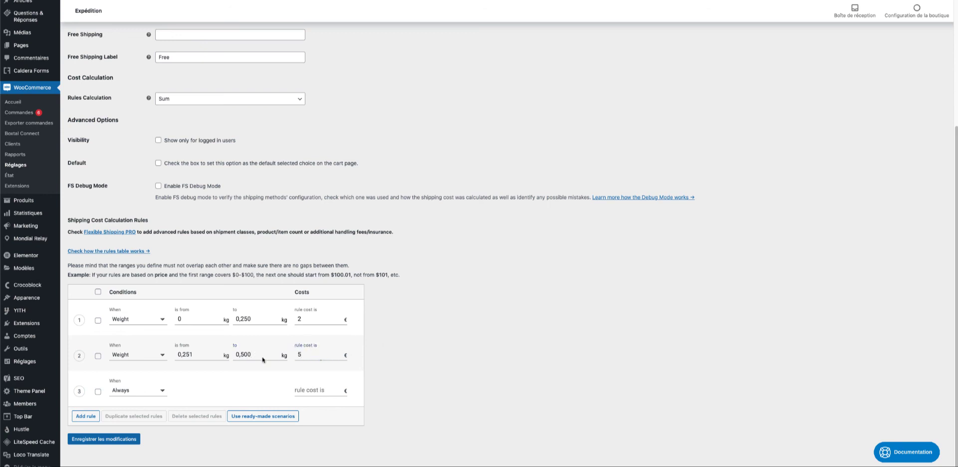
# Set the condition of the third shipping cost rule to Weight
pyautogui.click(149, 388)
pyautogui.click(132, 406)
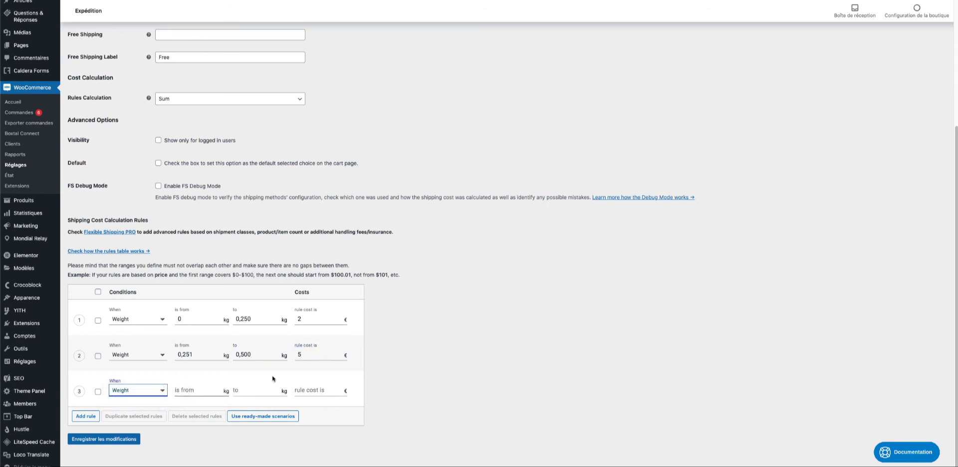
pyautogui.click(437, 357)
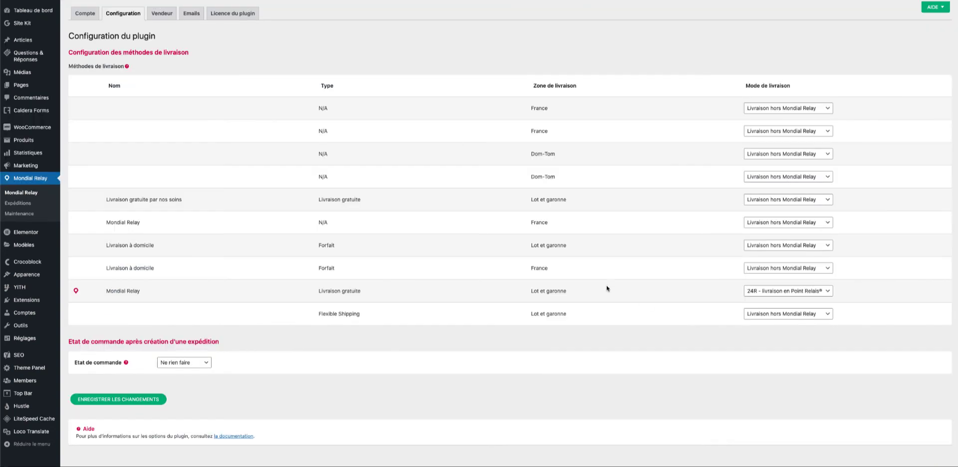
# In the Mondial Relay plugin configuration, set the delivery mode of Lot et garonne's Flexible Shipping method to "24R - livraison en Point Relais®"
pyautogui.tripleClick(606, 285)
pyautogui.click(755, 316)
pyautogui.click(773, 319)
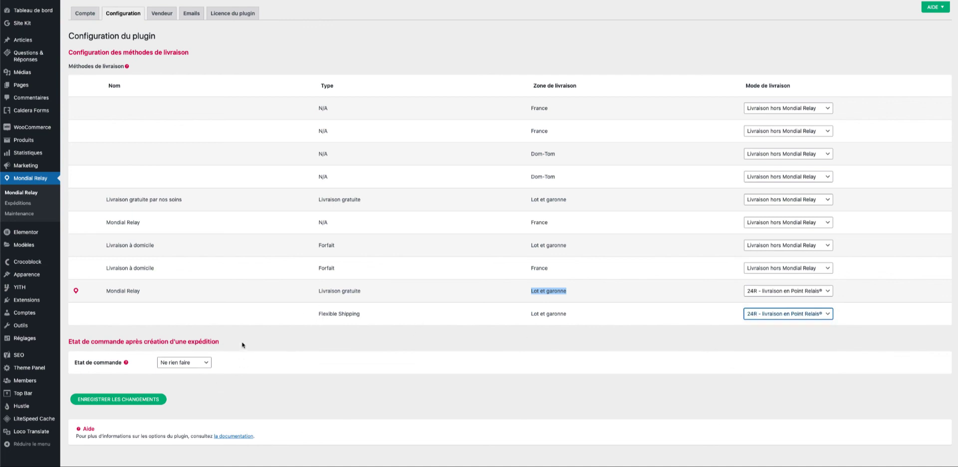
pyautogui.click(283, 232)
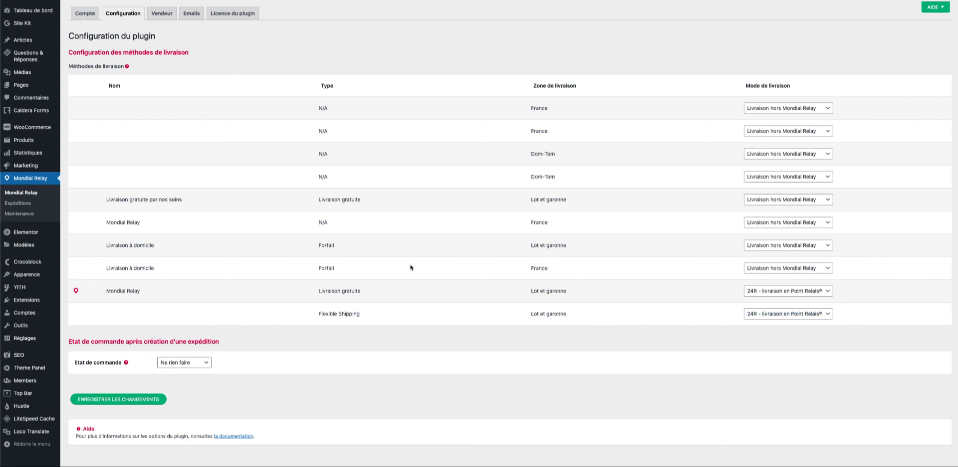
pyautogui.moveTo(360, 291); pyautogui.dragTo(266, 297)
pyautogui.click(326, 318)
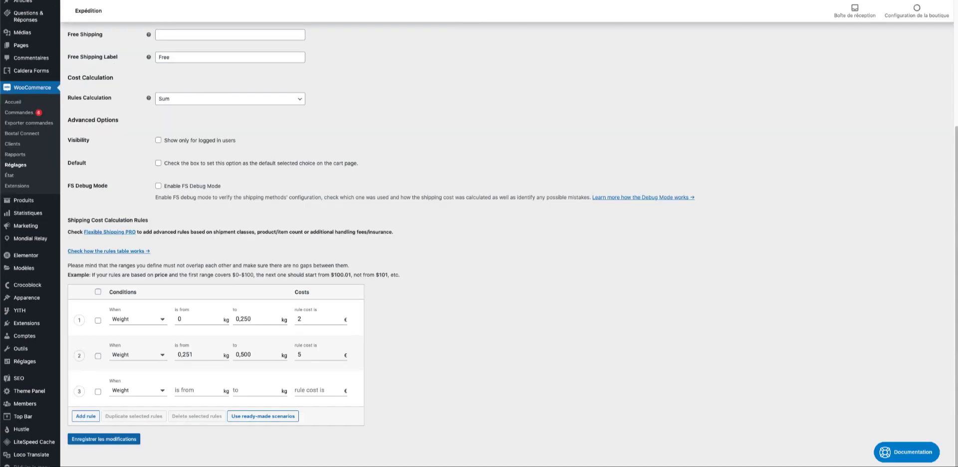
# Back in the Flexible Shipping method's cost rules, switch the condition of the first and second rules to Price
pyautogui.click(138, 319)
pyautogui.click(119, 309)
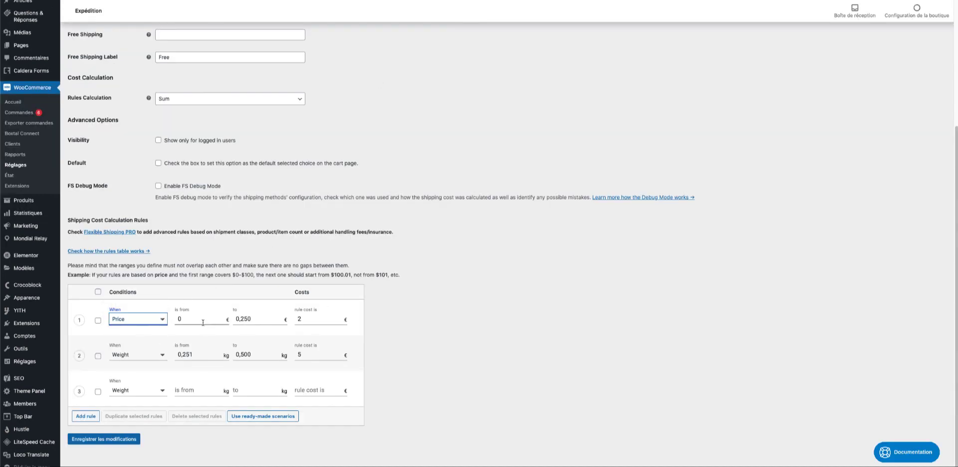
pyautogui.click(149, 355)
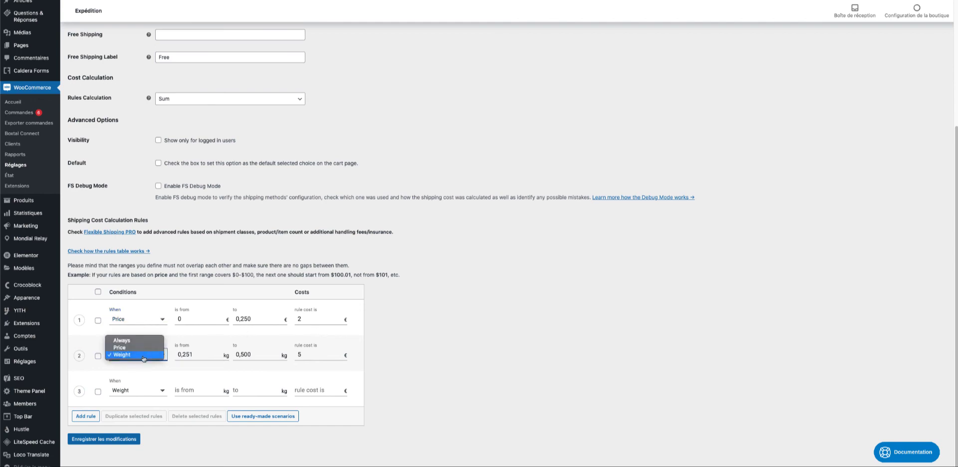
pyautogui.click(120, 345)
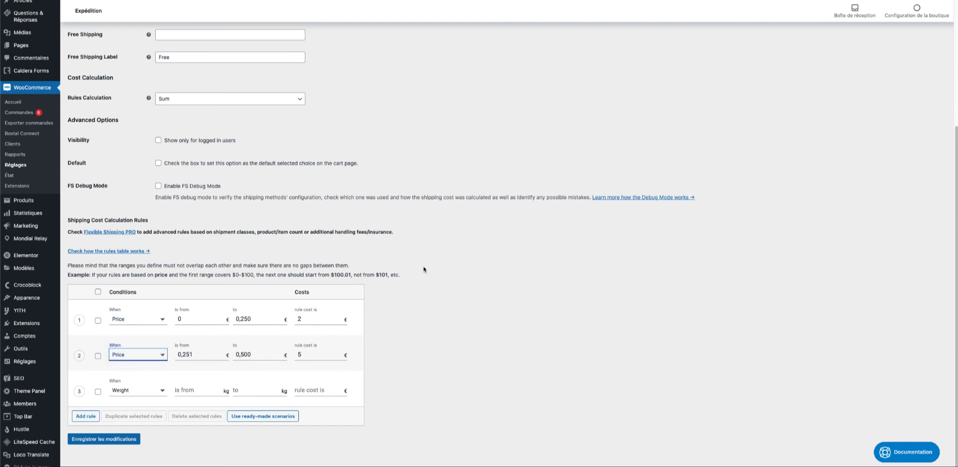
pyautogui.scroll(3, 423, 269)
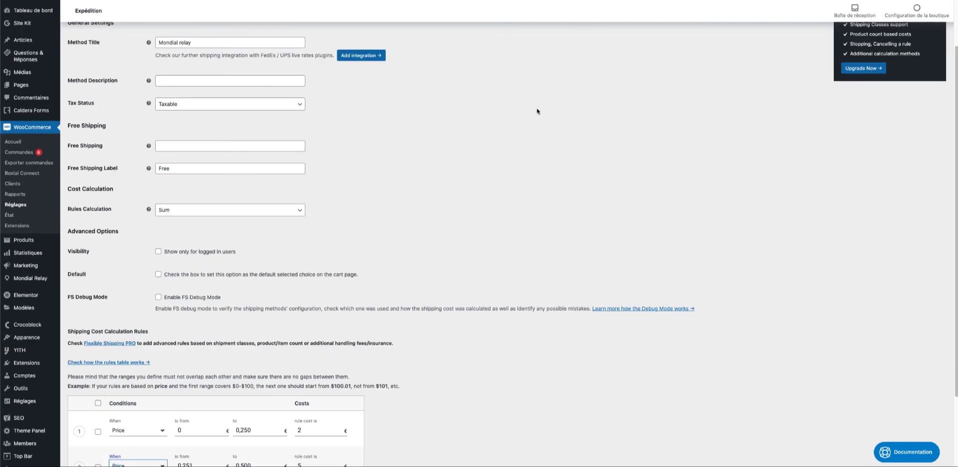